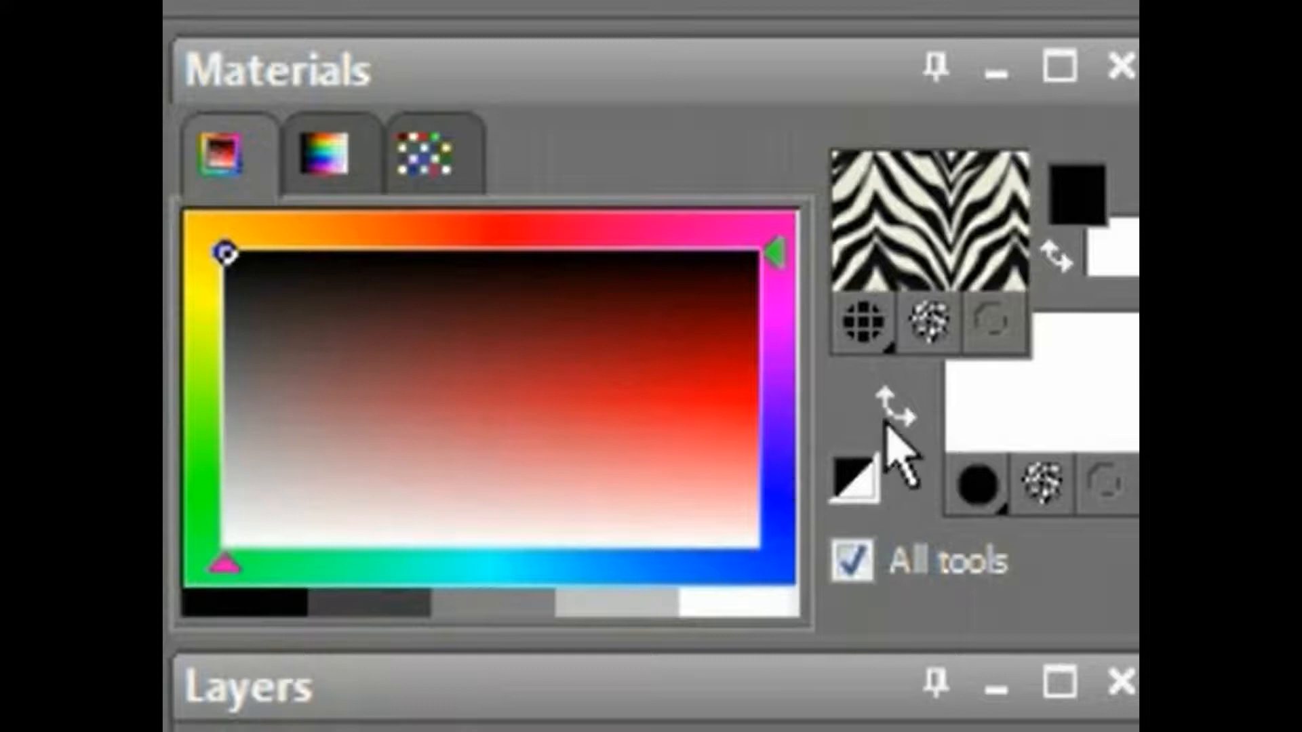
Step: Set the foreground material to Pattern and browse the available patterns in its material properties
click(880, 342)
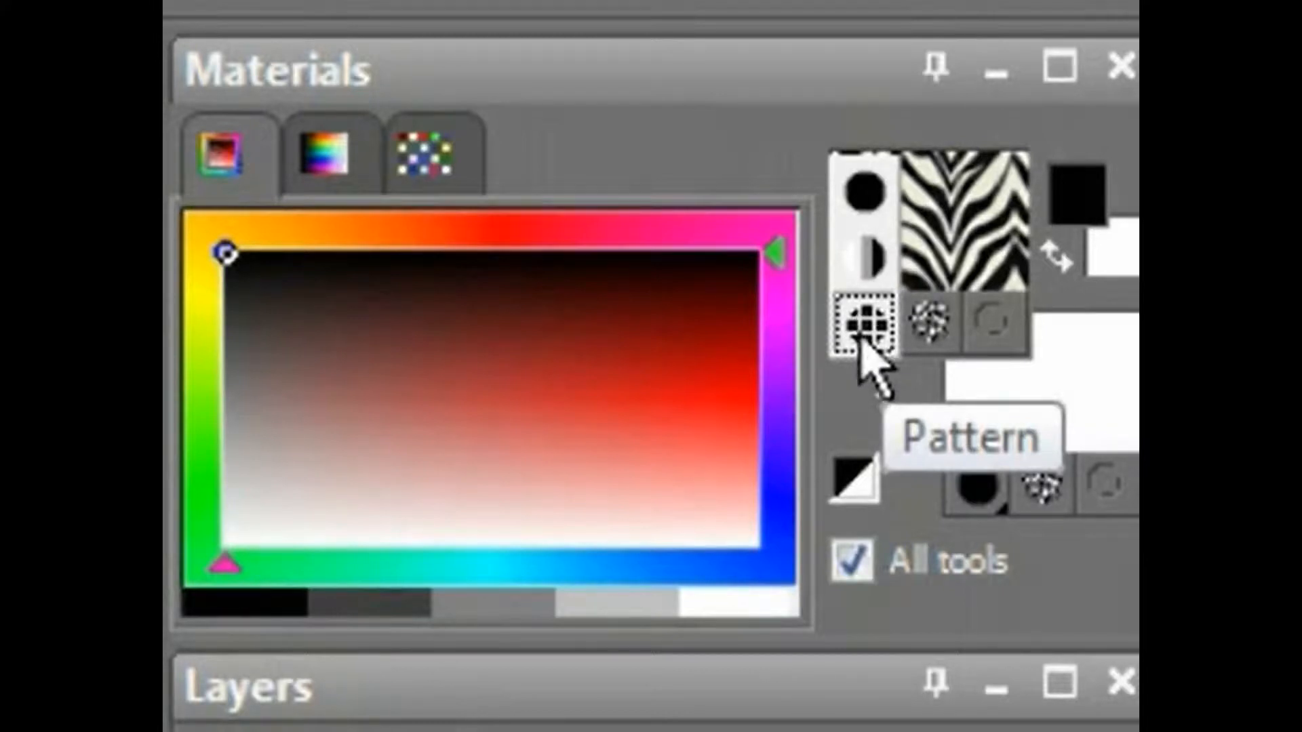
click(864, 331)
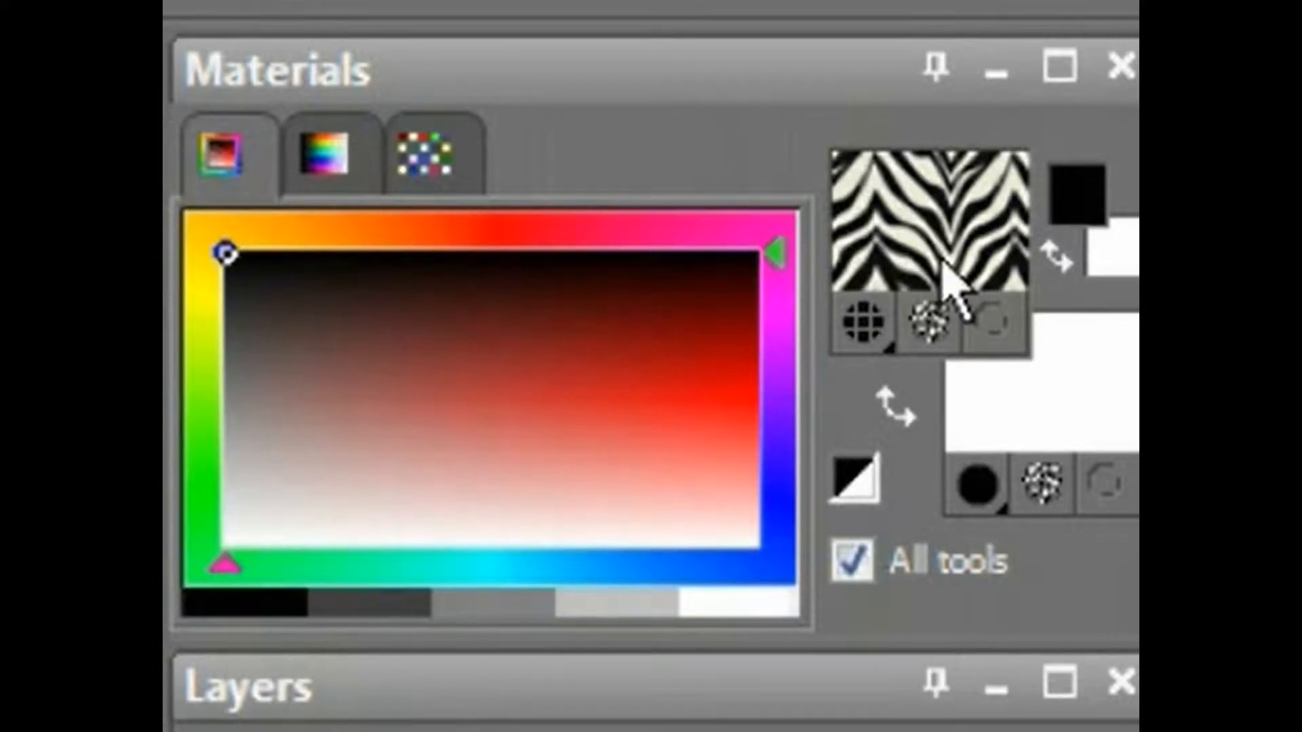
click(953, 285)
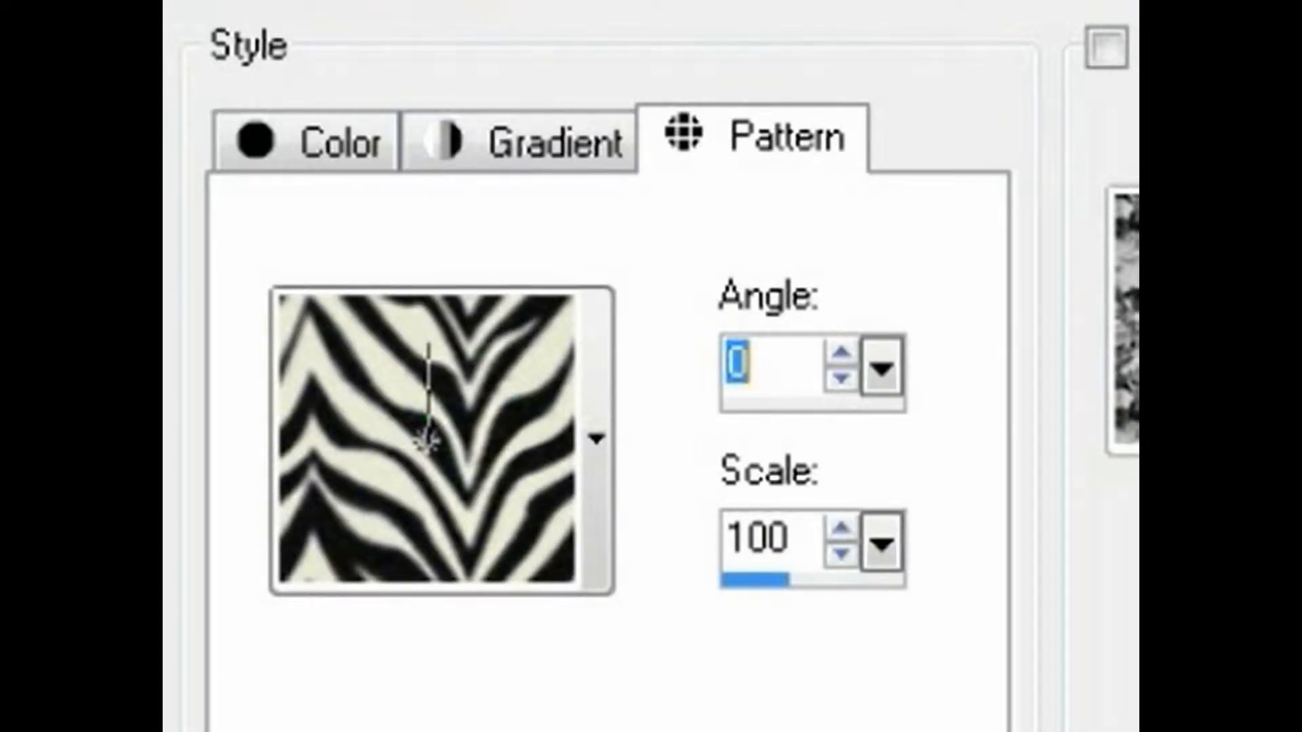
click(596, 439)
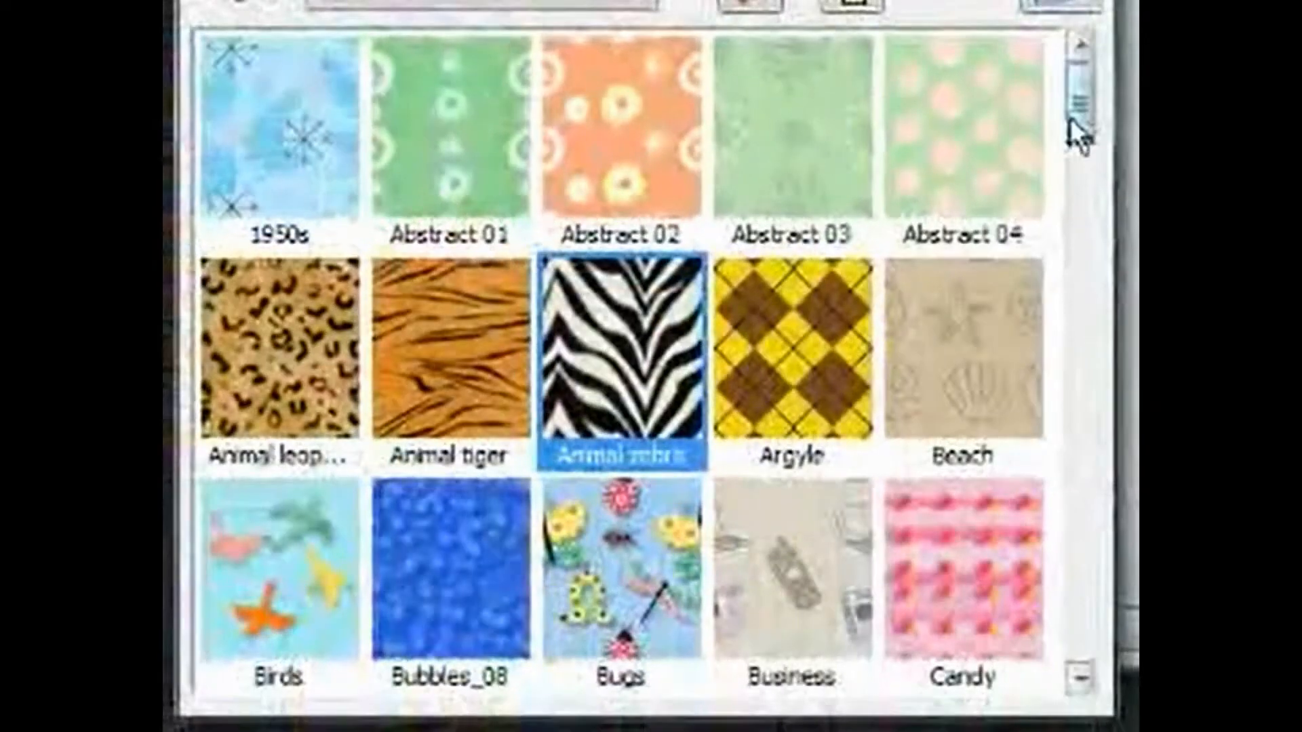
drag(1070, 117, 1088, 711)
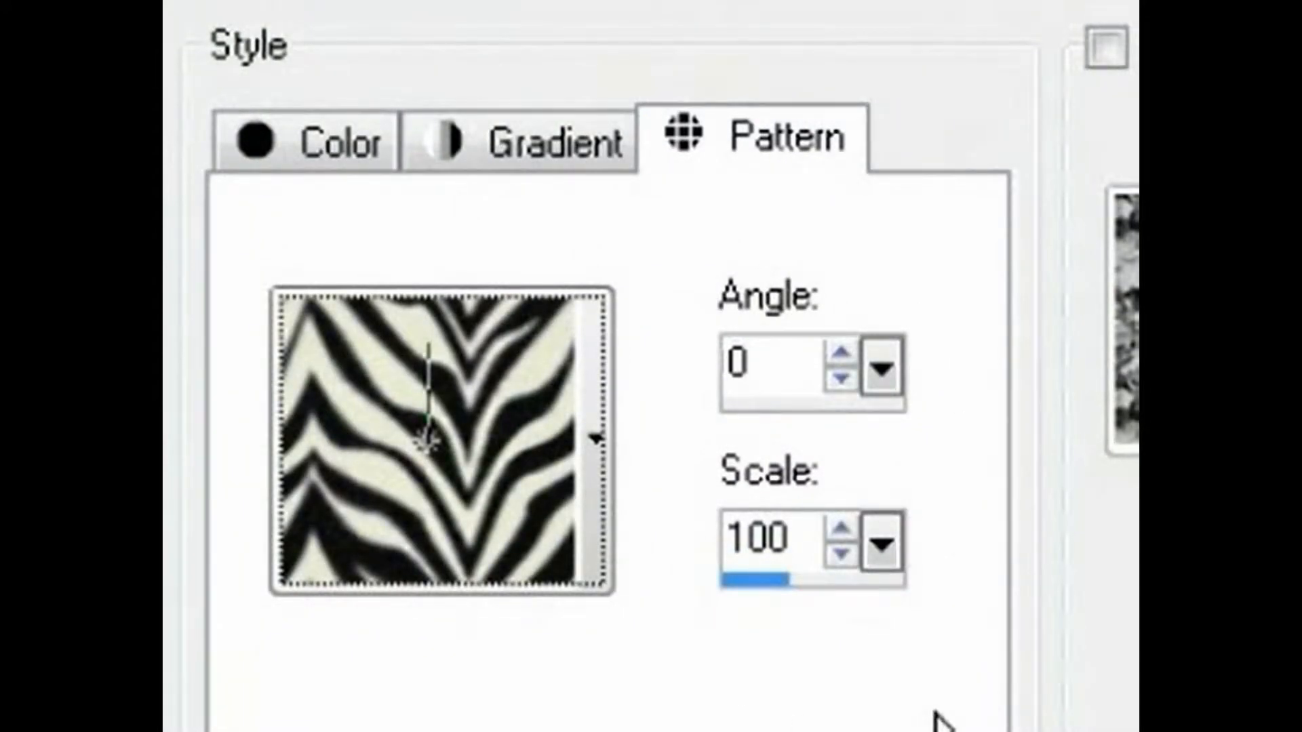
Step: Try out different scale and angle settings on the zebra pattern
click(882, 546)
drag(877, 555, 882, 692)
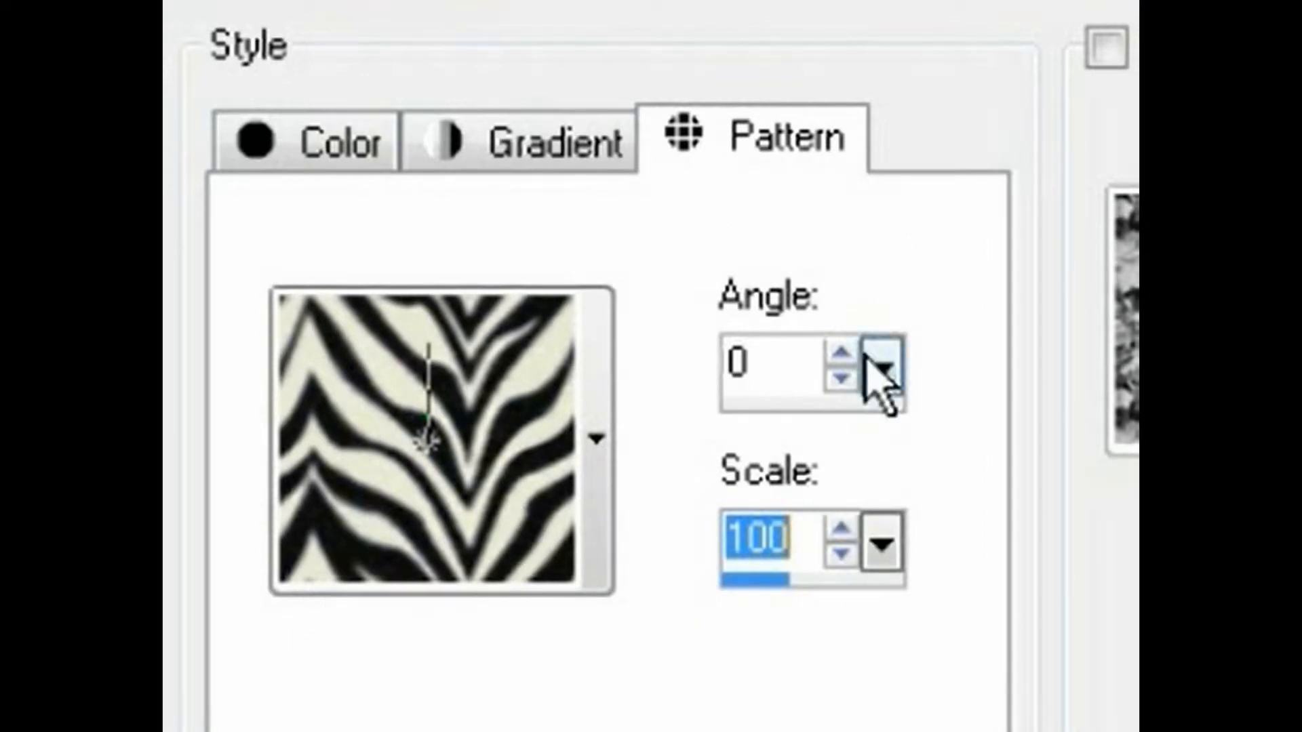
drag(868, 359, 865, 486)
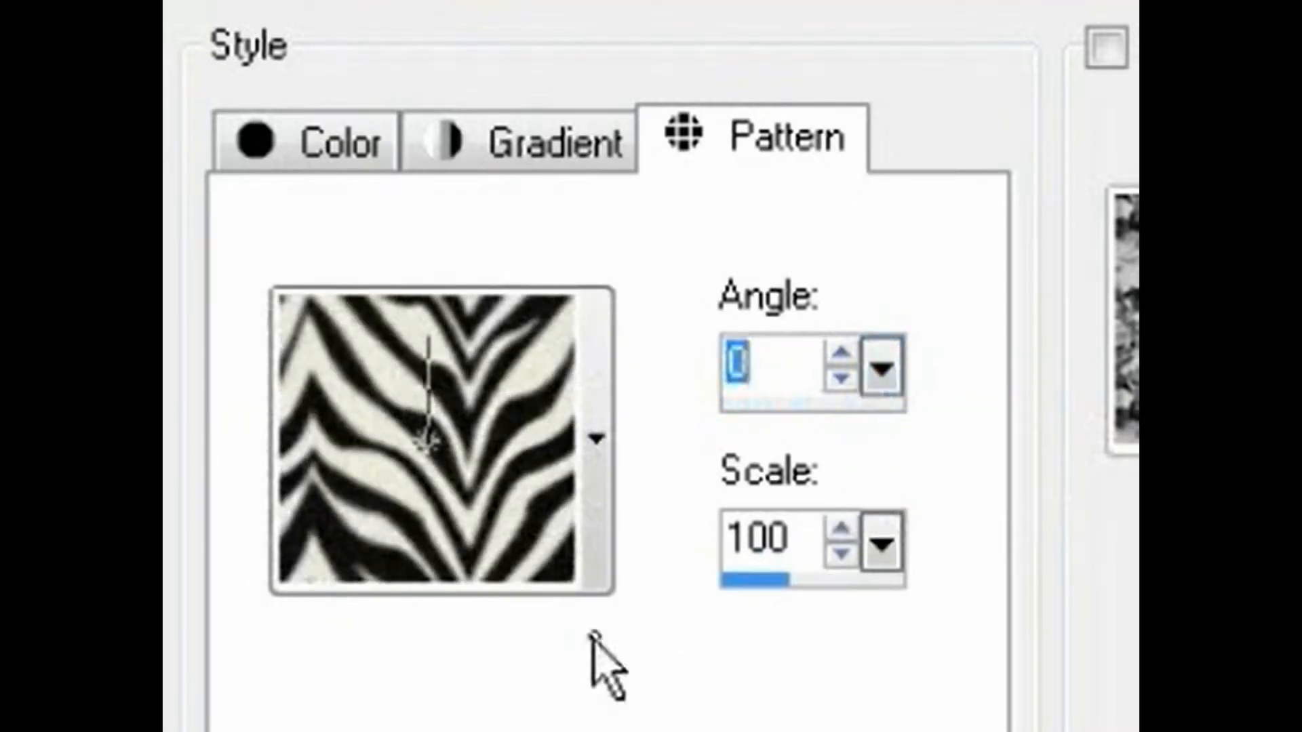
Step: Apply the Feet pattern with a scale of 46 and an angle of 60 as the foreground material
click(594, 597)
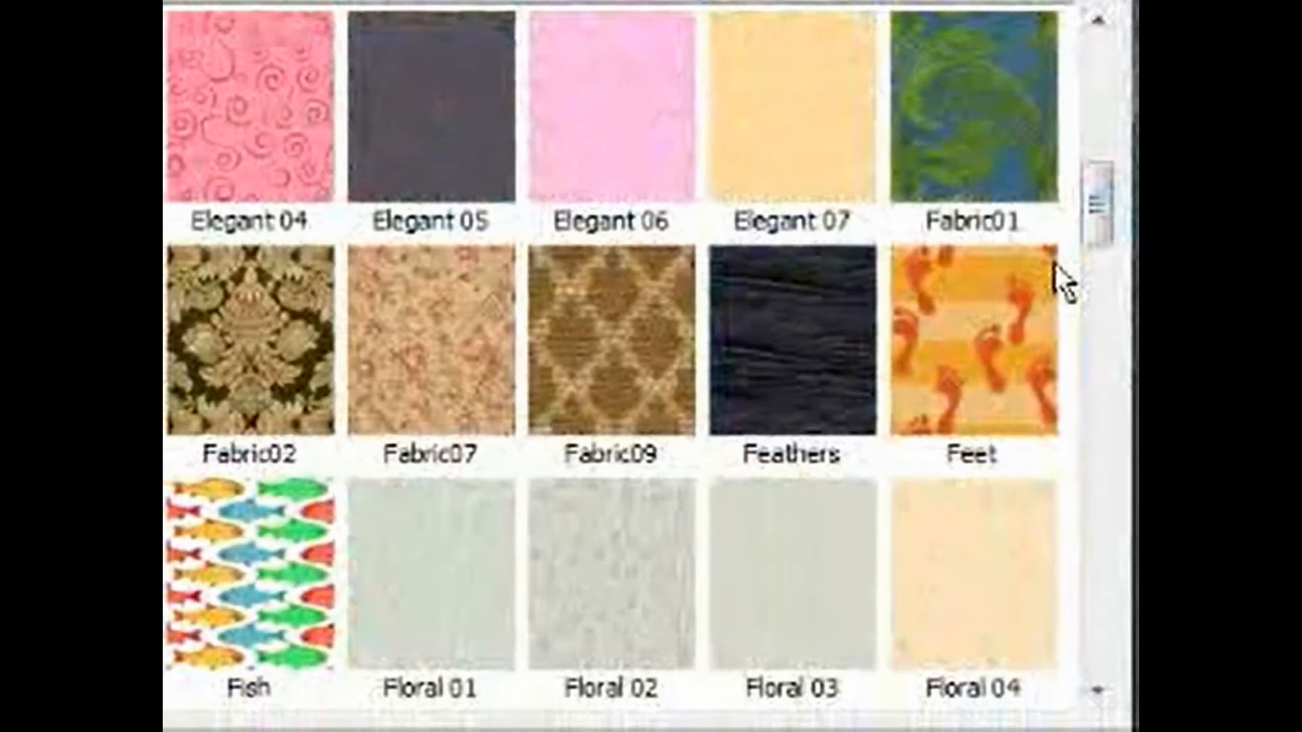
click(990, 303)
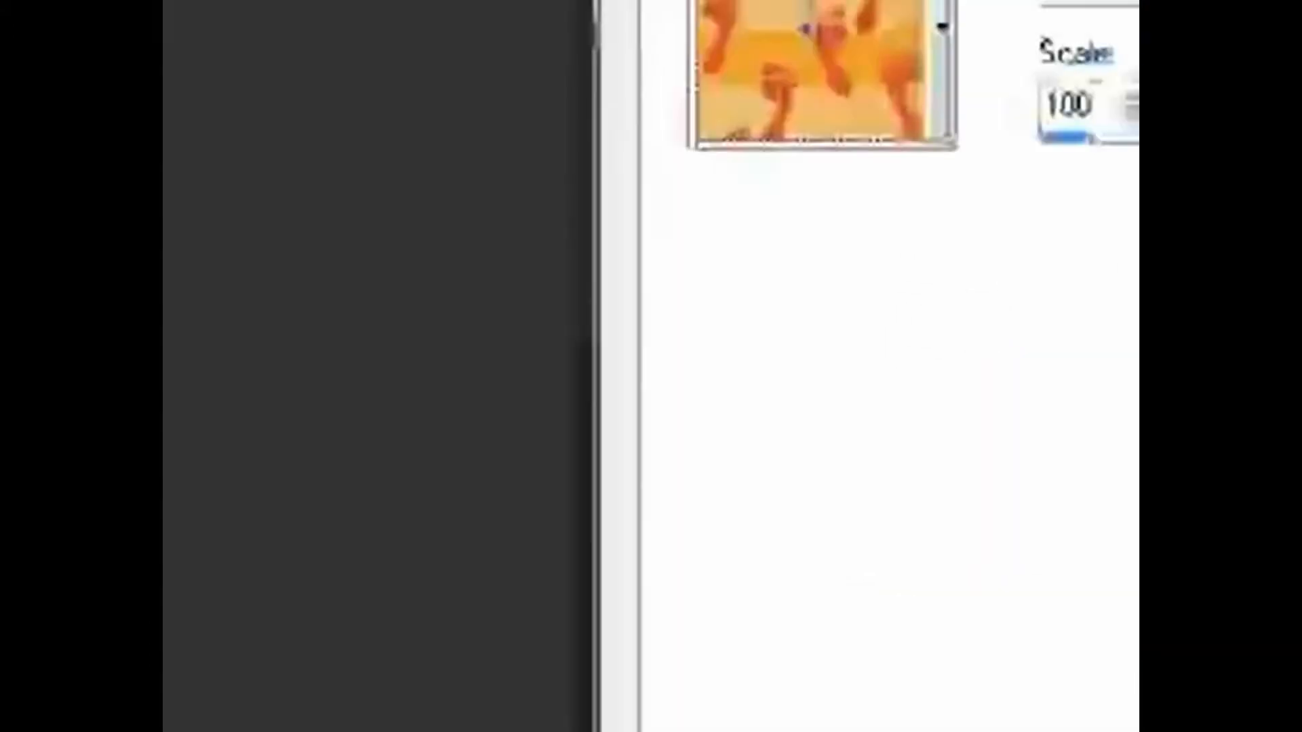
drag(885, 539, 824, 610)
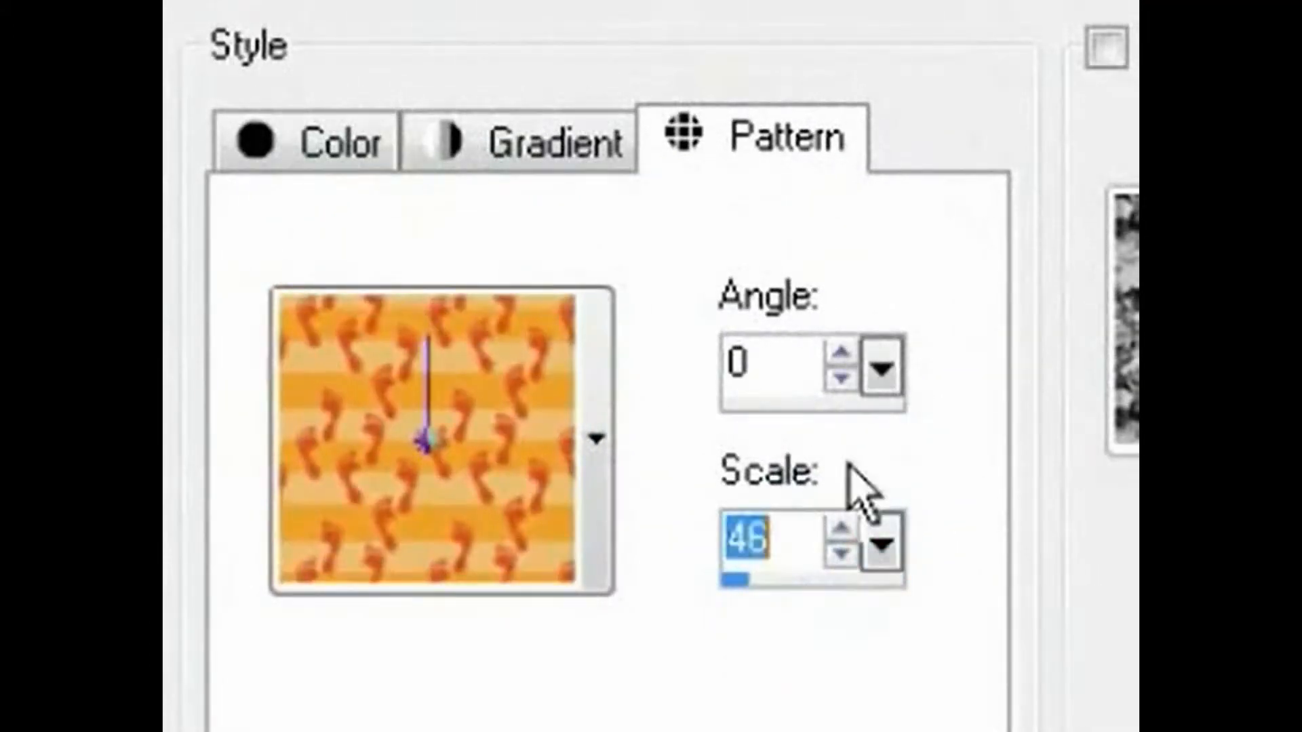
drag(884, 366, 950, 400)
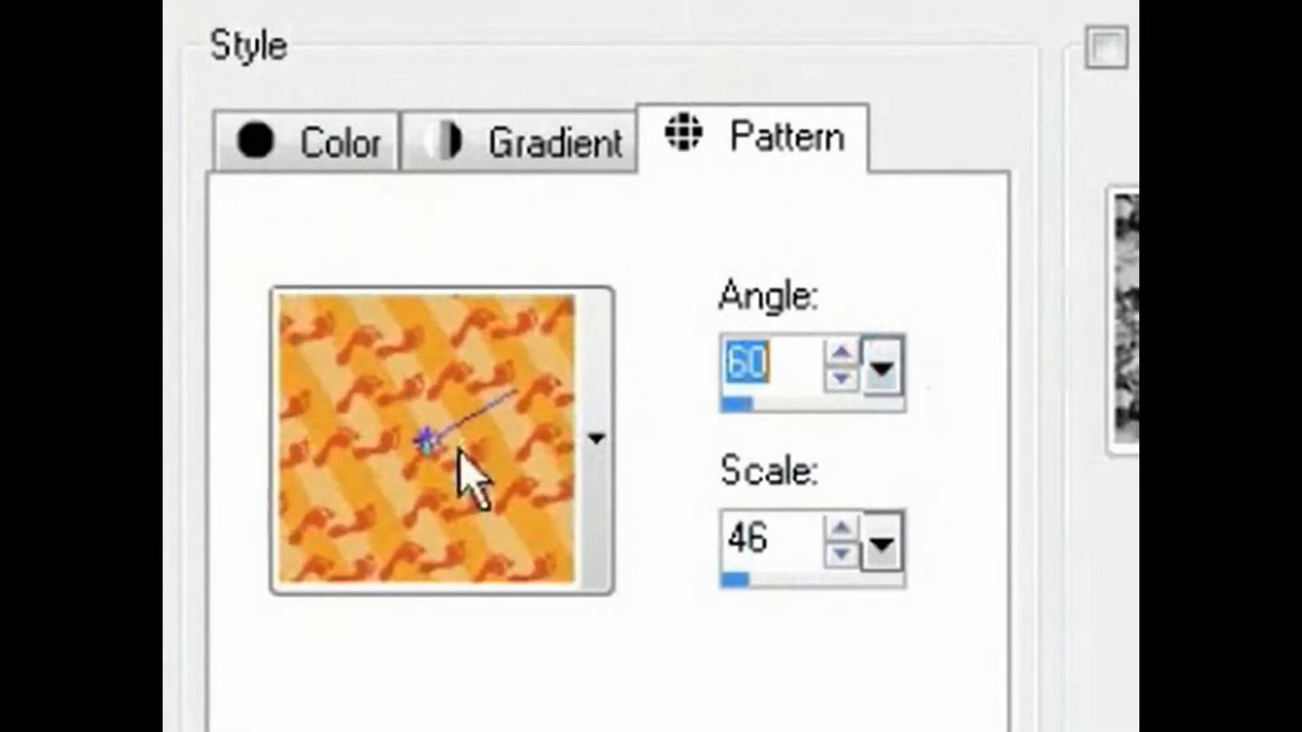
click(596, 441)
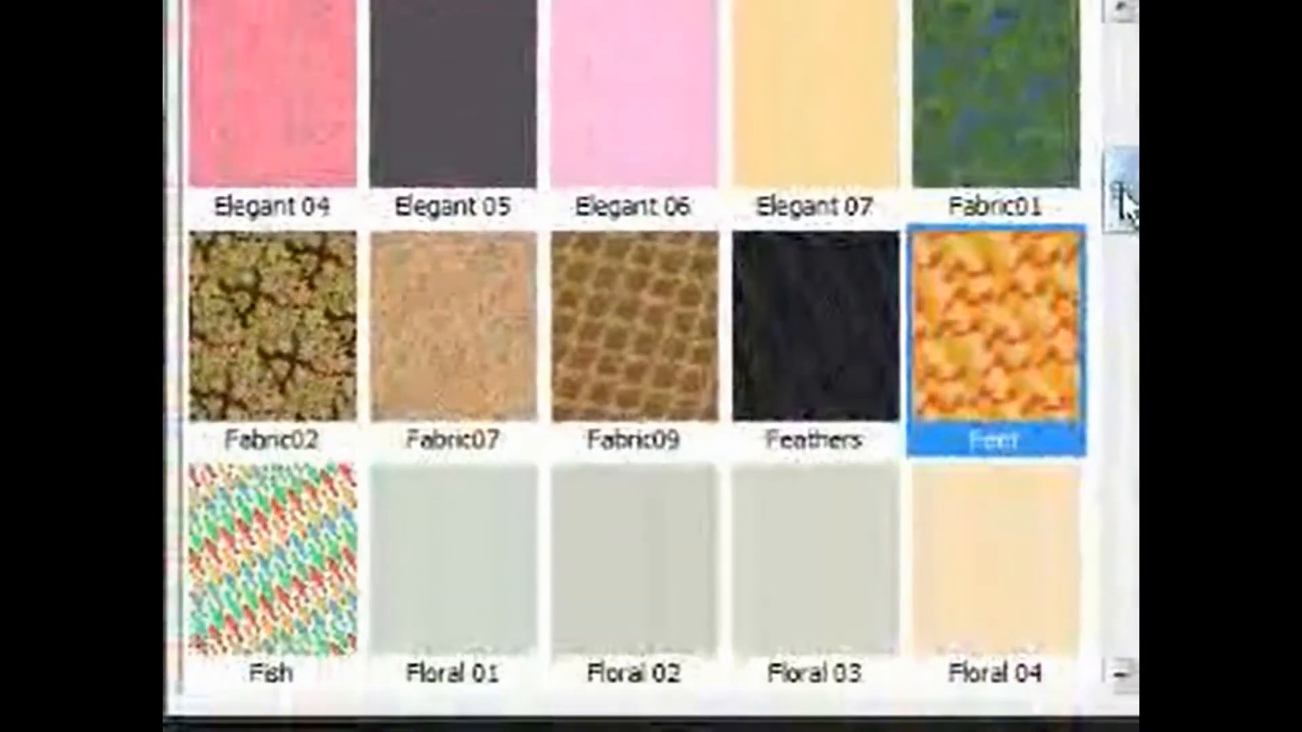
mouse_move(1119, 197)
mouse_down()
mouse_move(1119, 610)
mouse_move(1122, 27)
mouse_up()
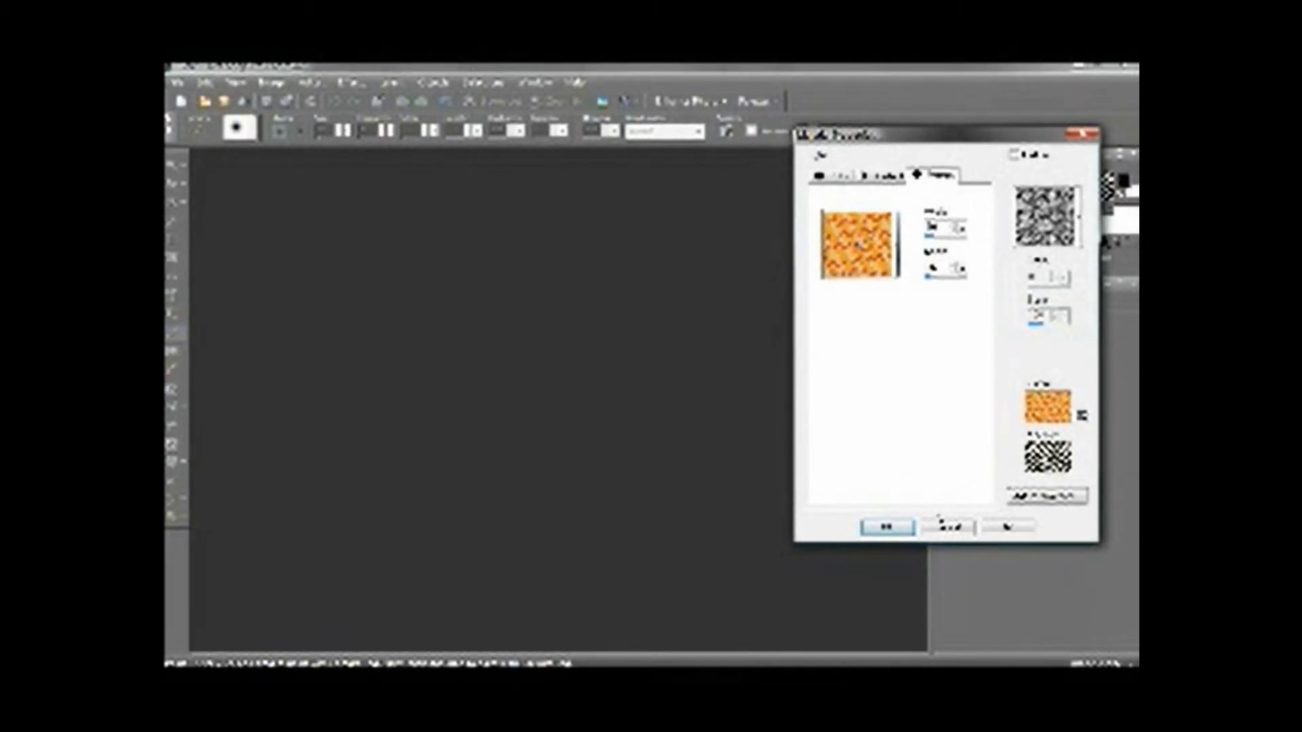
click(901, 527)
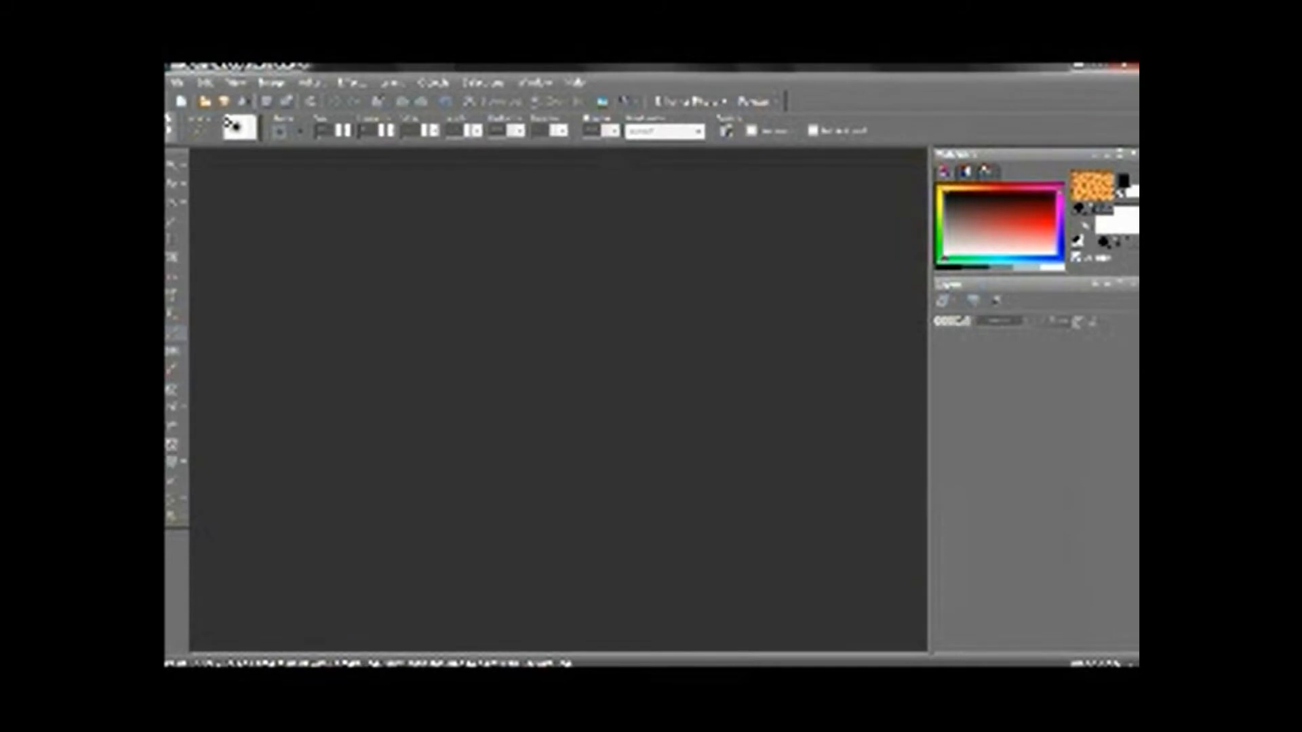
Step: Create a new blank image and flood-fill it with the Feet pattern
click(181, 101)
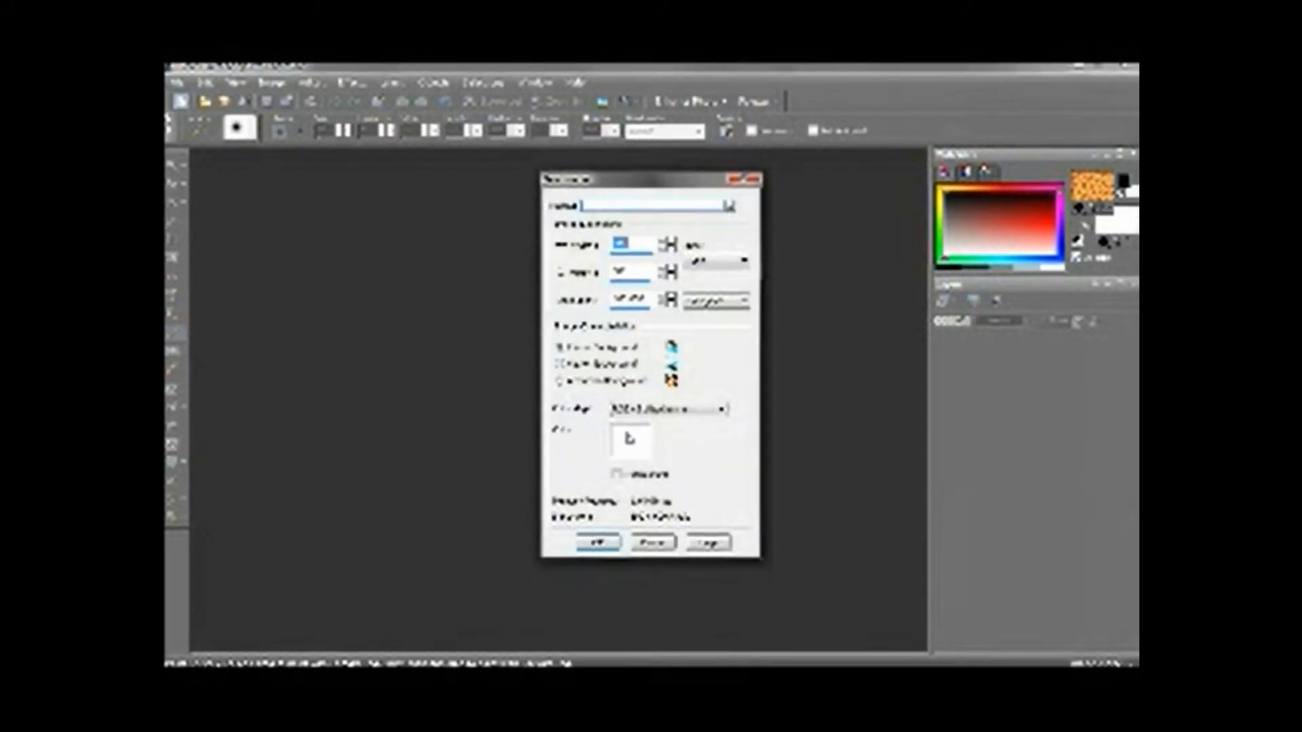
click(597, 543)
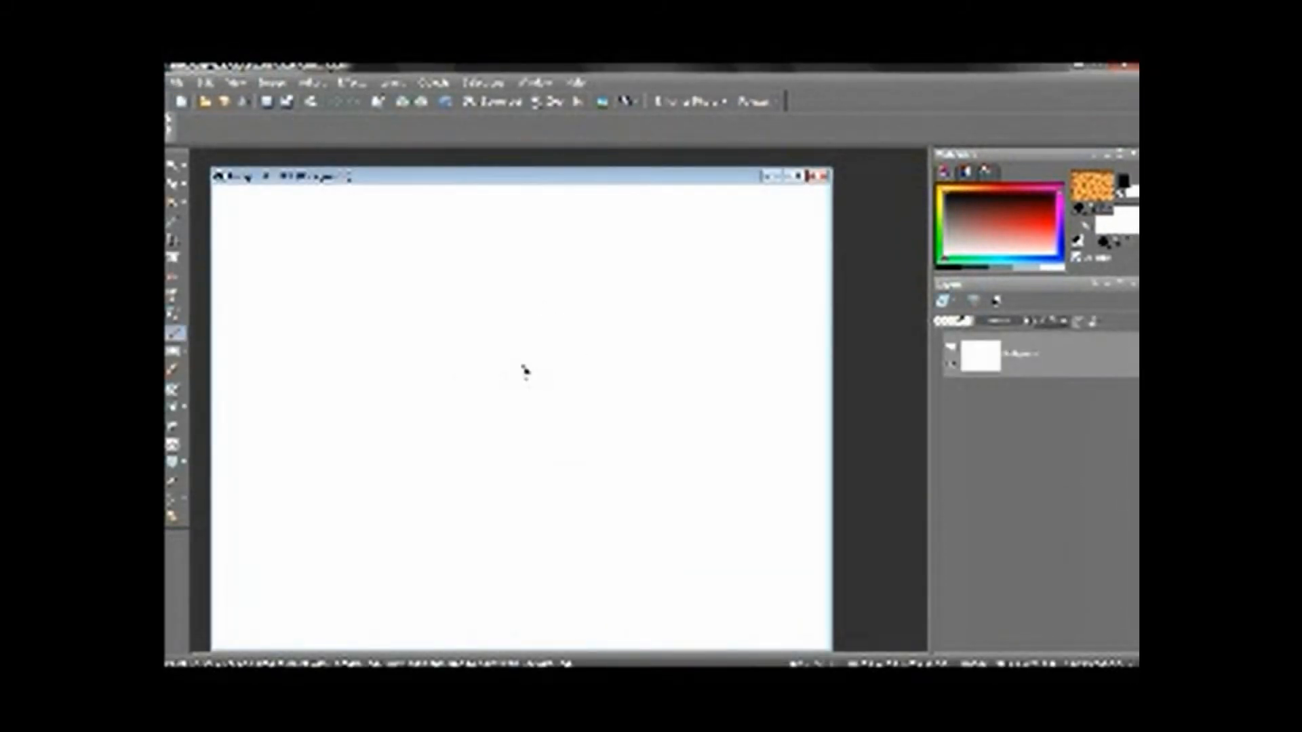
key(k)
click(523, 369)
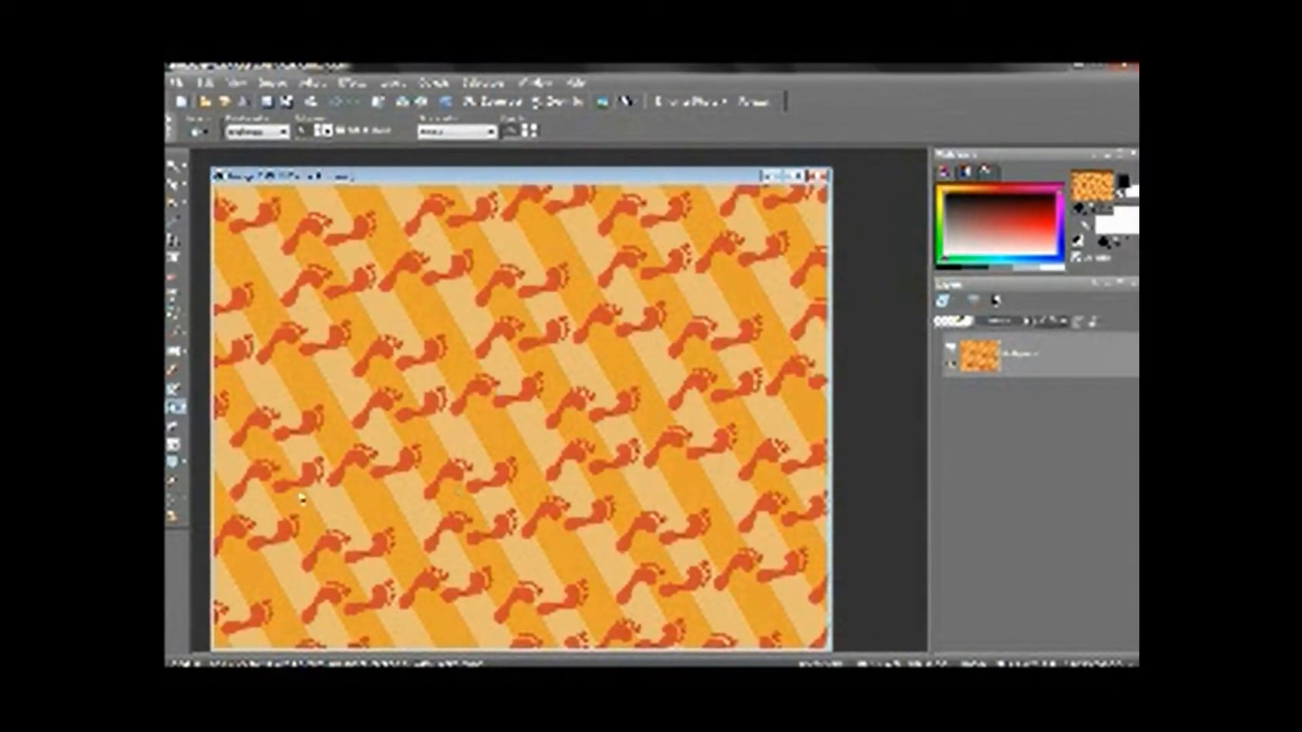
Step: Apply the Kaleidoscope reflection effect to the footprint-filled image
click(353, 83)
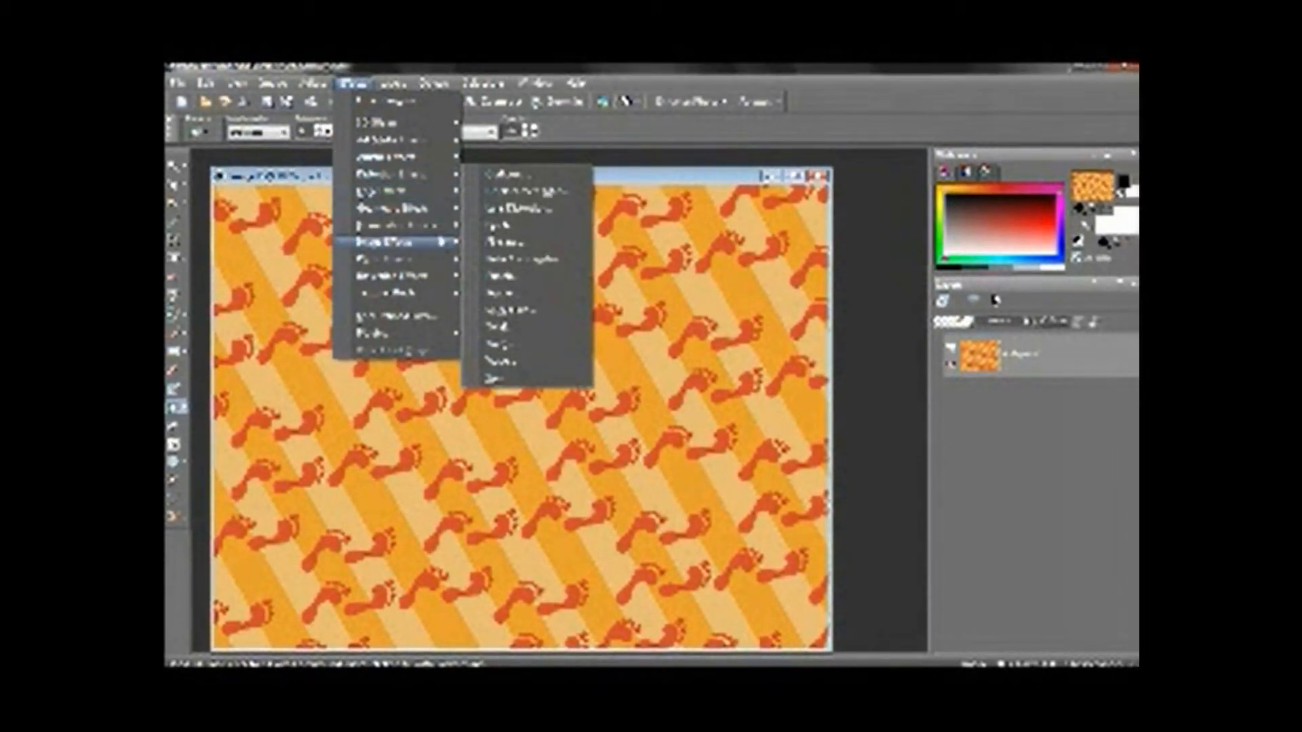
mouse_move(393, 174)
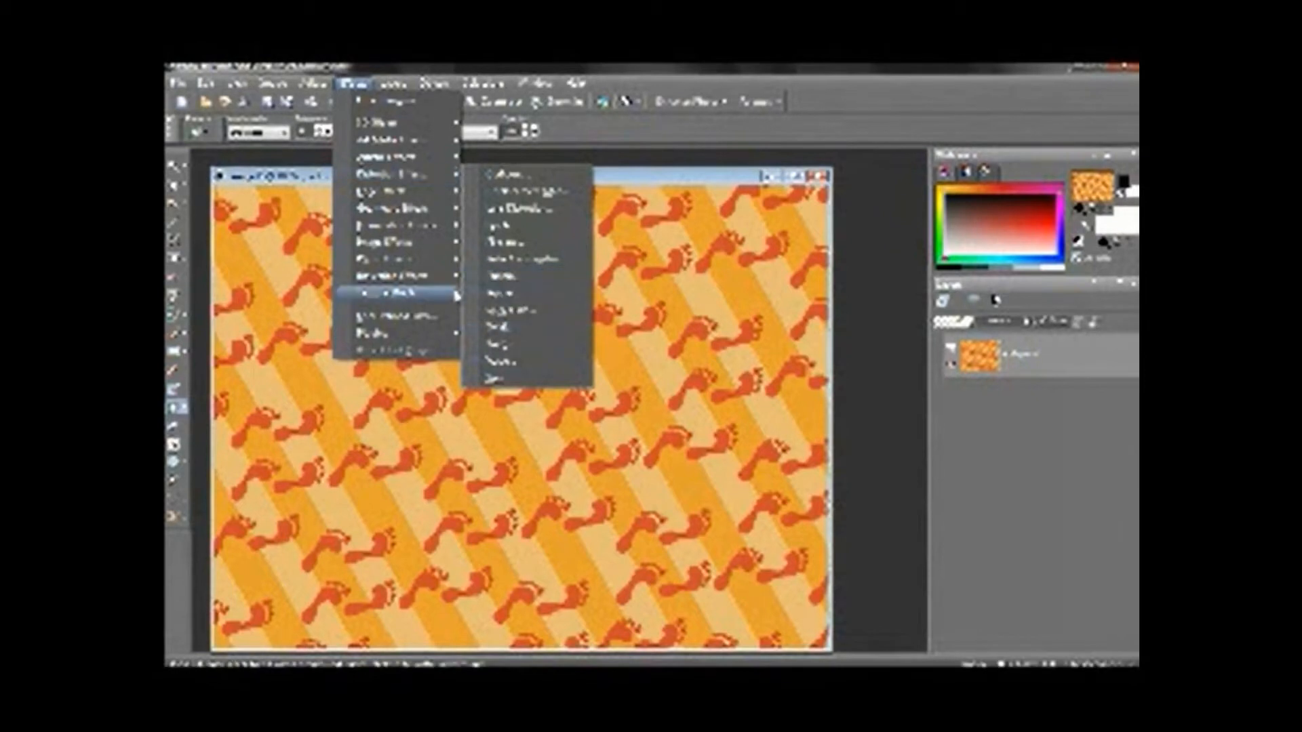
mouse_move(473, 276)
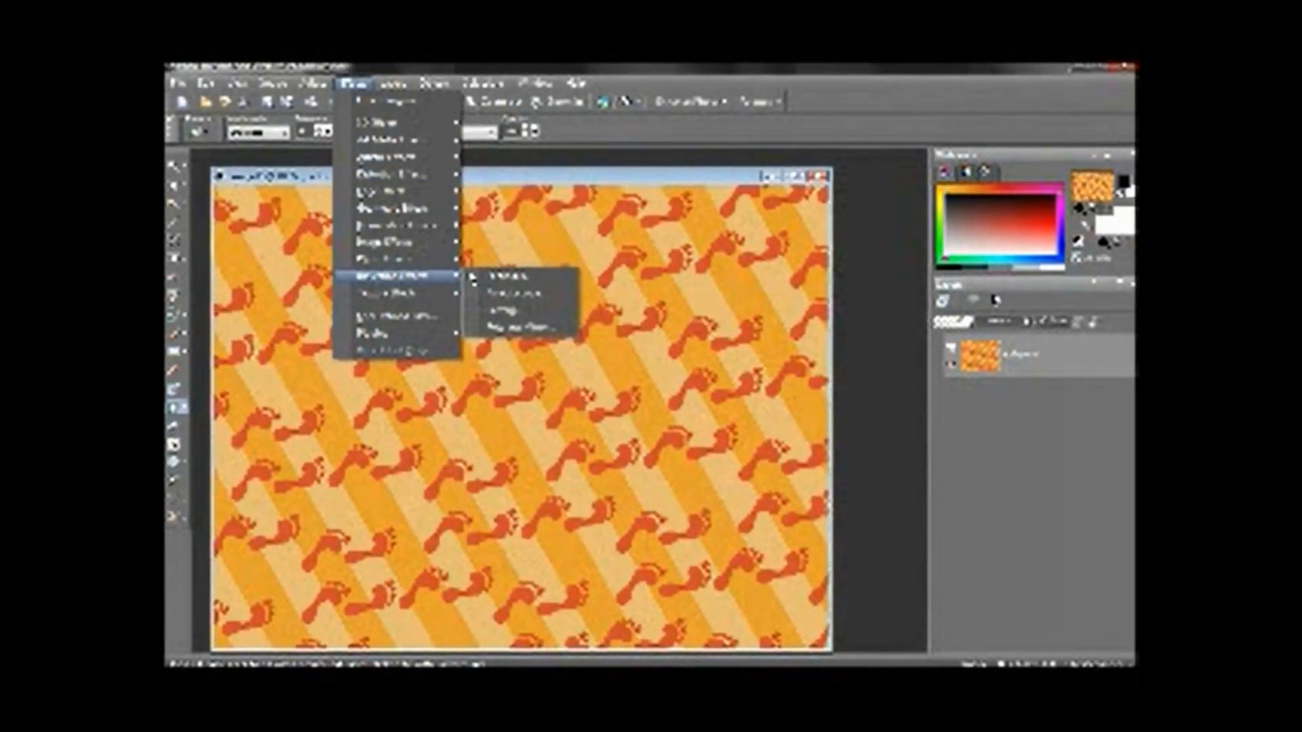
click(505, 310)
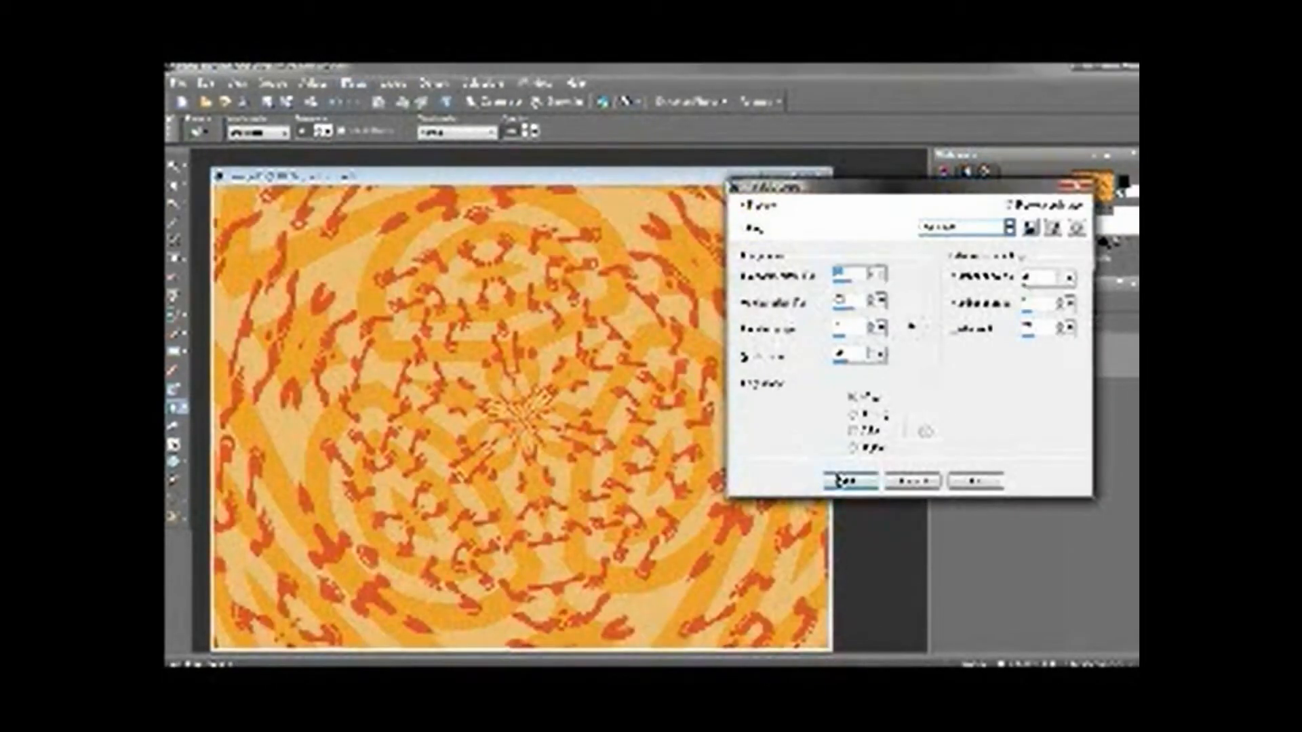
click(841, 480)
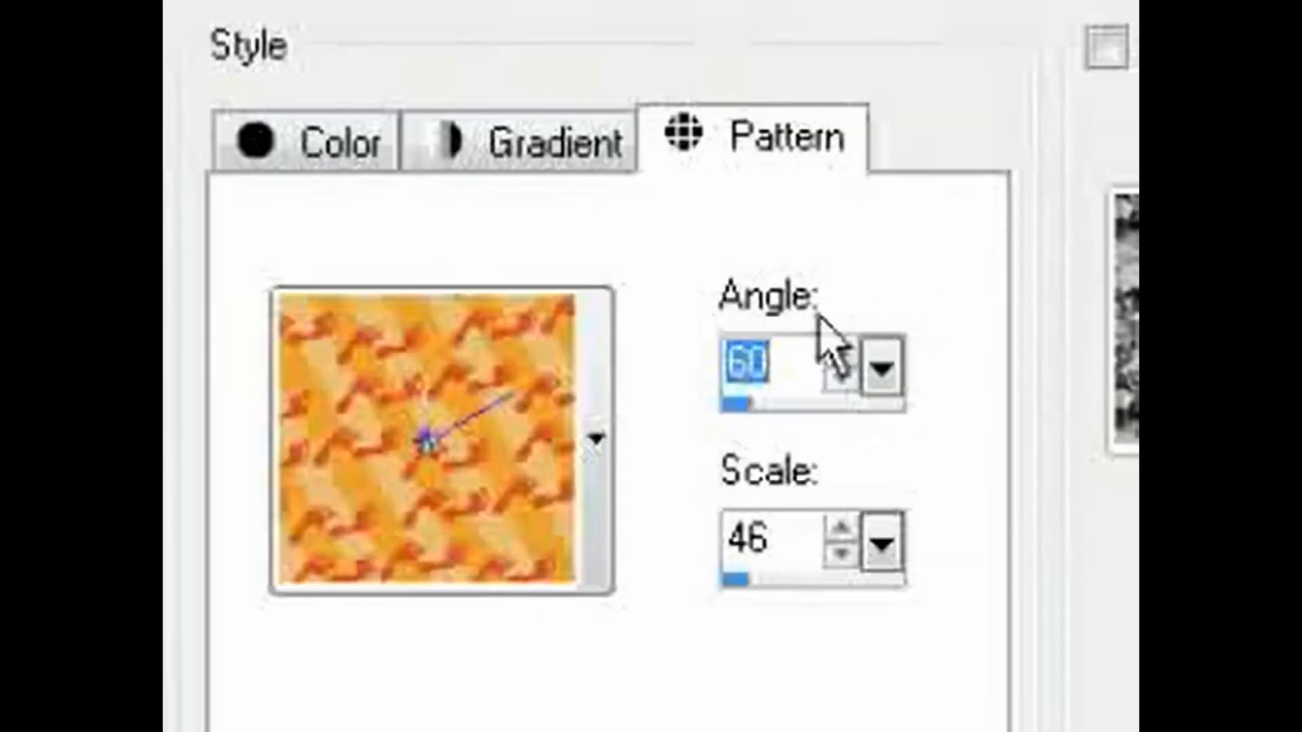
Step: Choose the open image Image1 as the foreground pattern
click(595, 439)
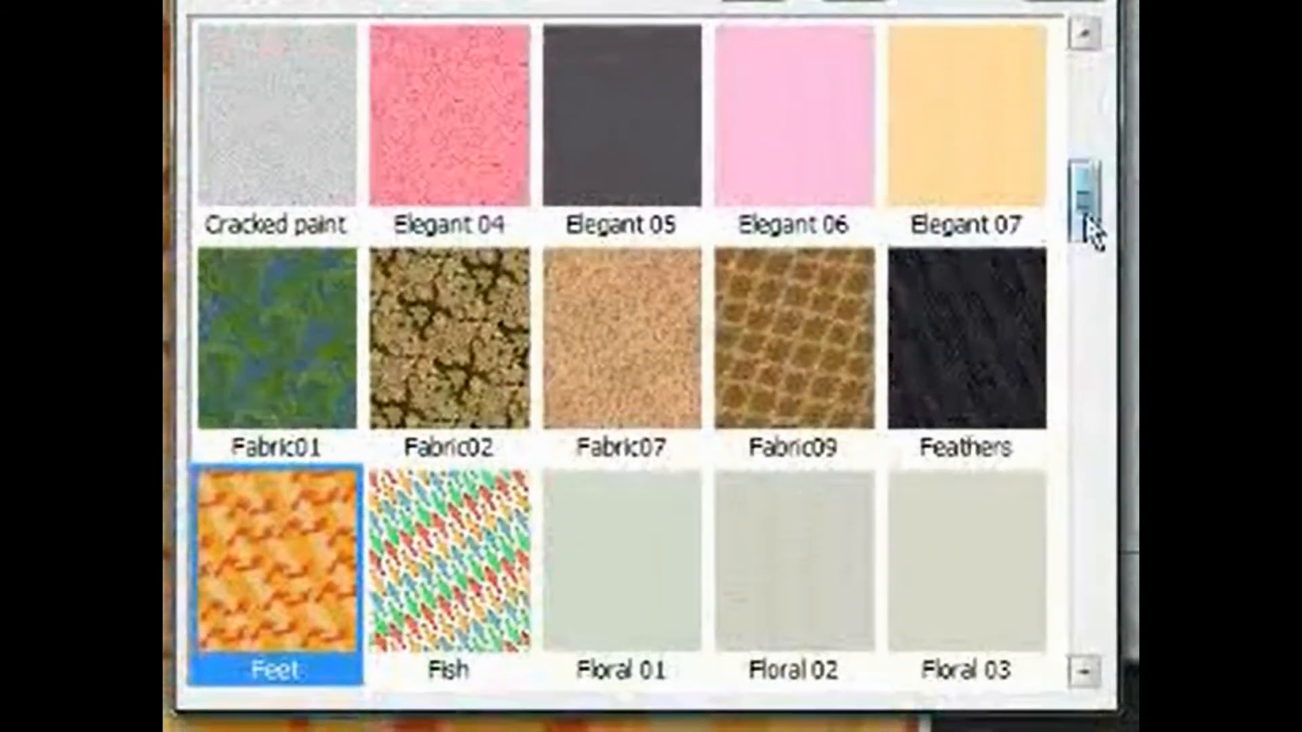
drag(1085, 215, 1055, 23)
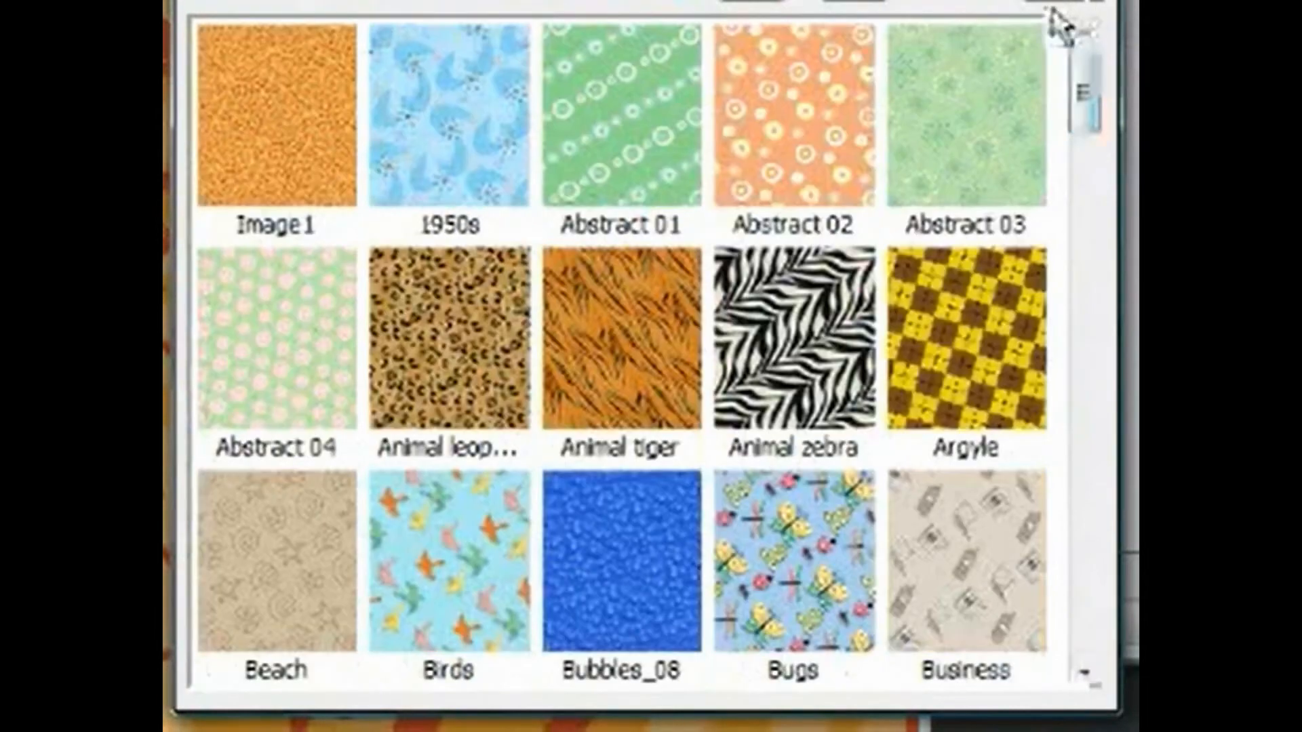
click(276, 128)
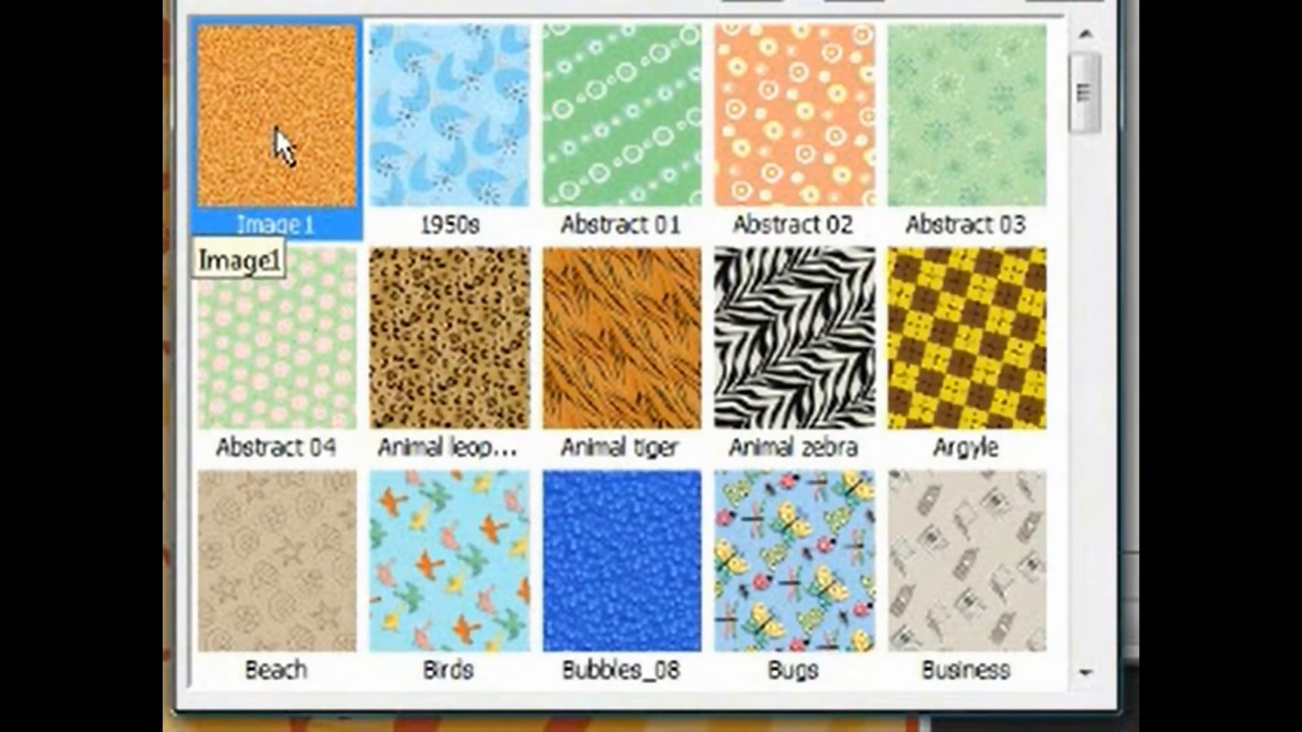
click(275, 128)
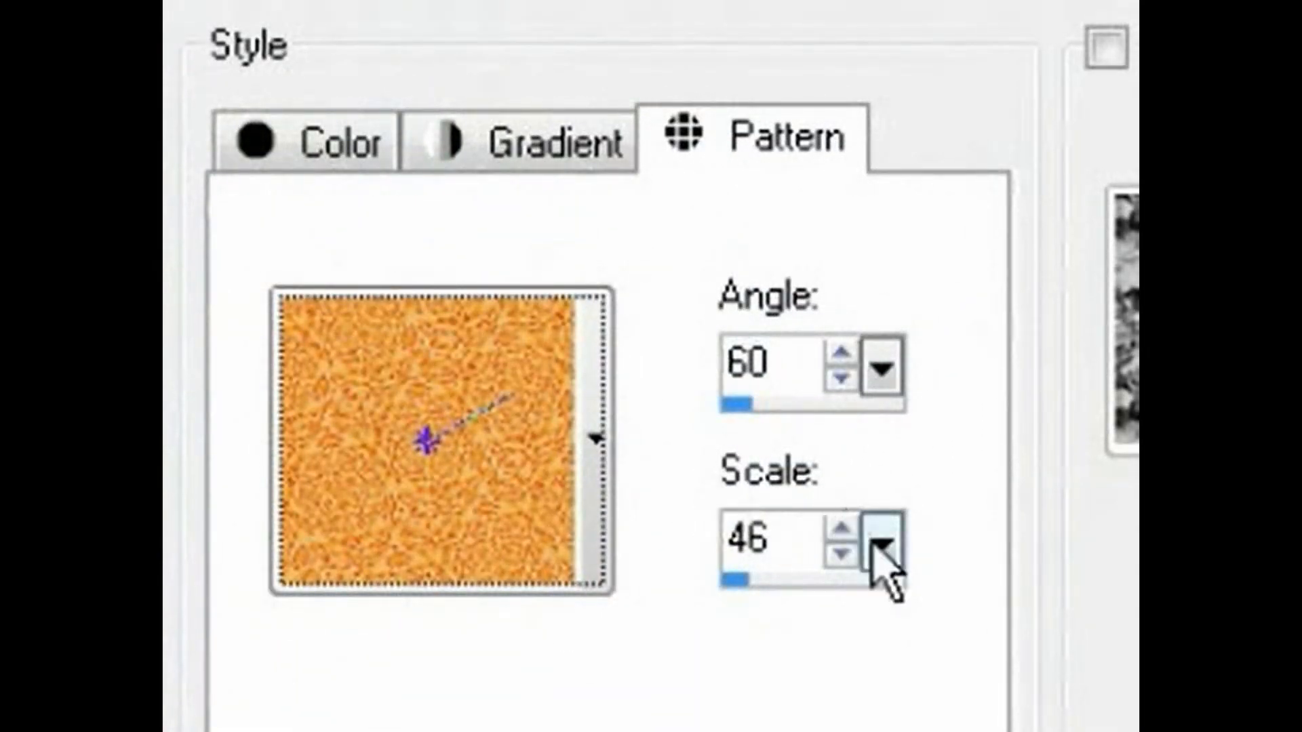
Step: Set the Image1 pattern's scale to 50 and adjust its angle
drag(875, 545, 1081, 552)
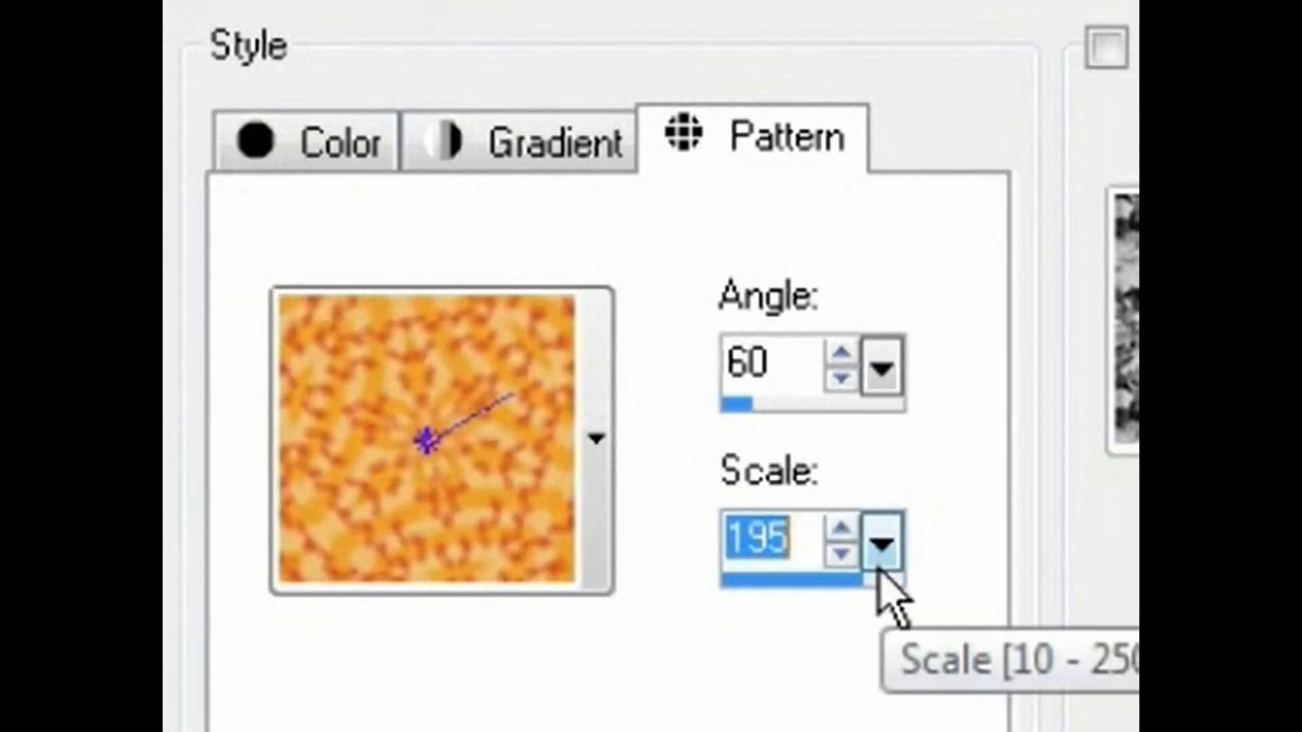
text(1)
key(BackSpace)
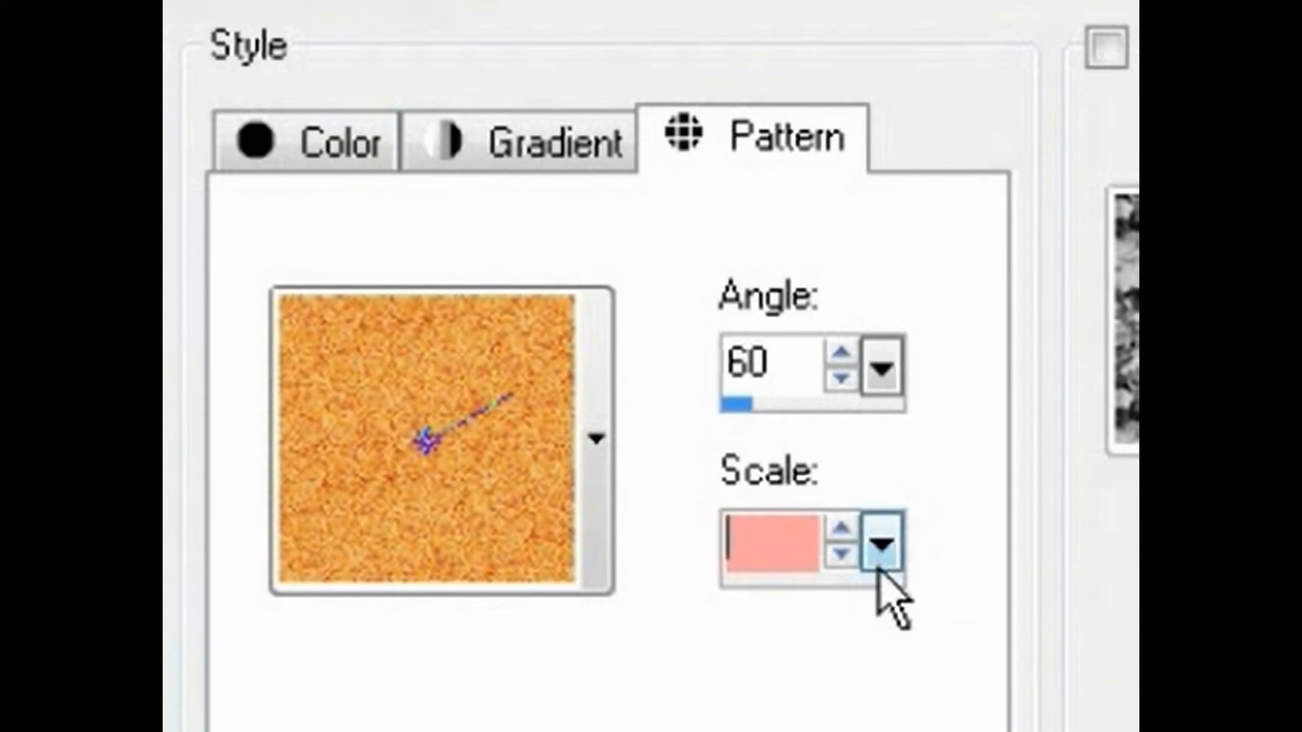
text(50)
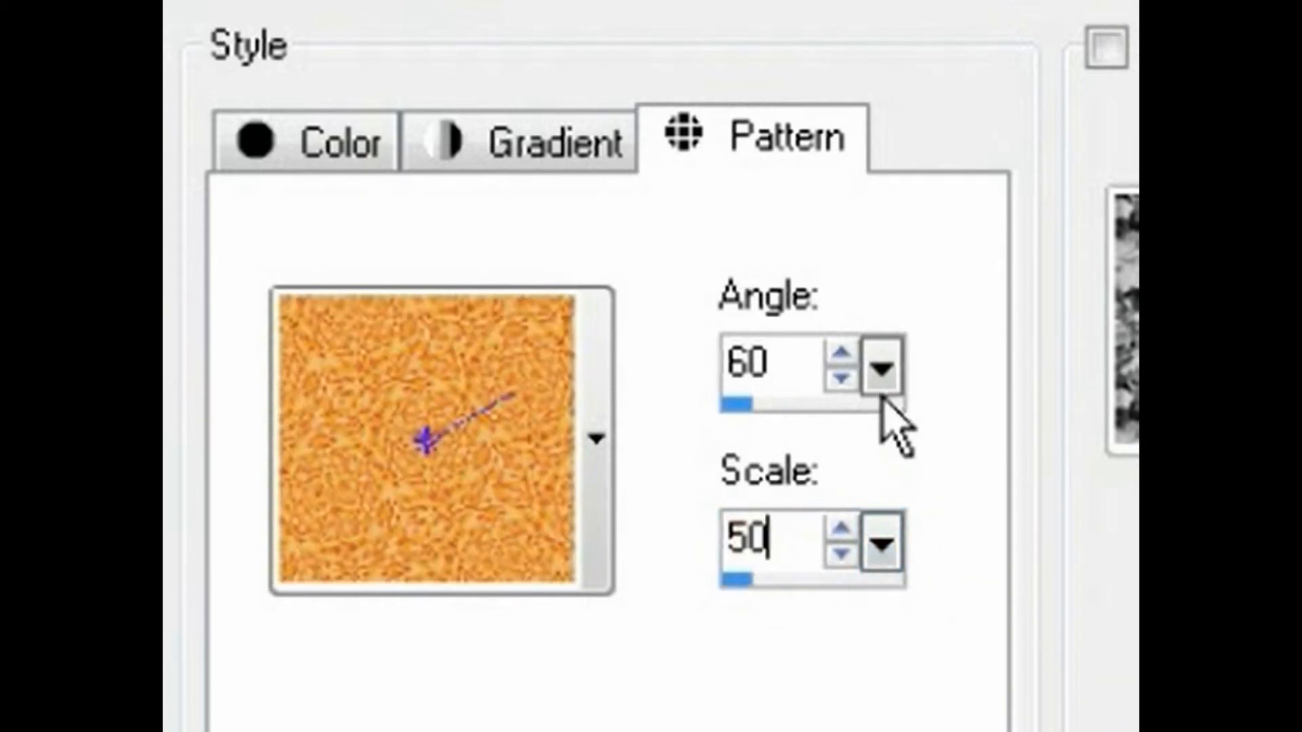
drag(881, 368, 845, 417)
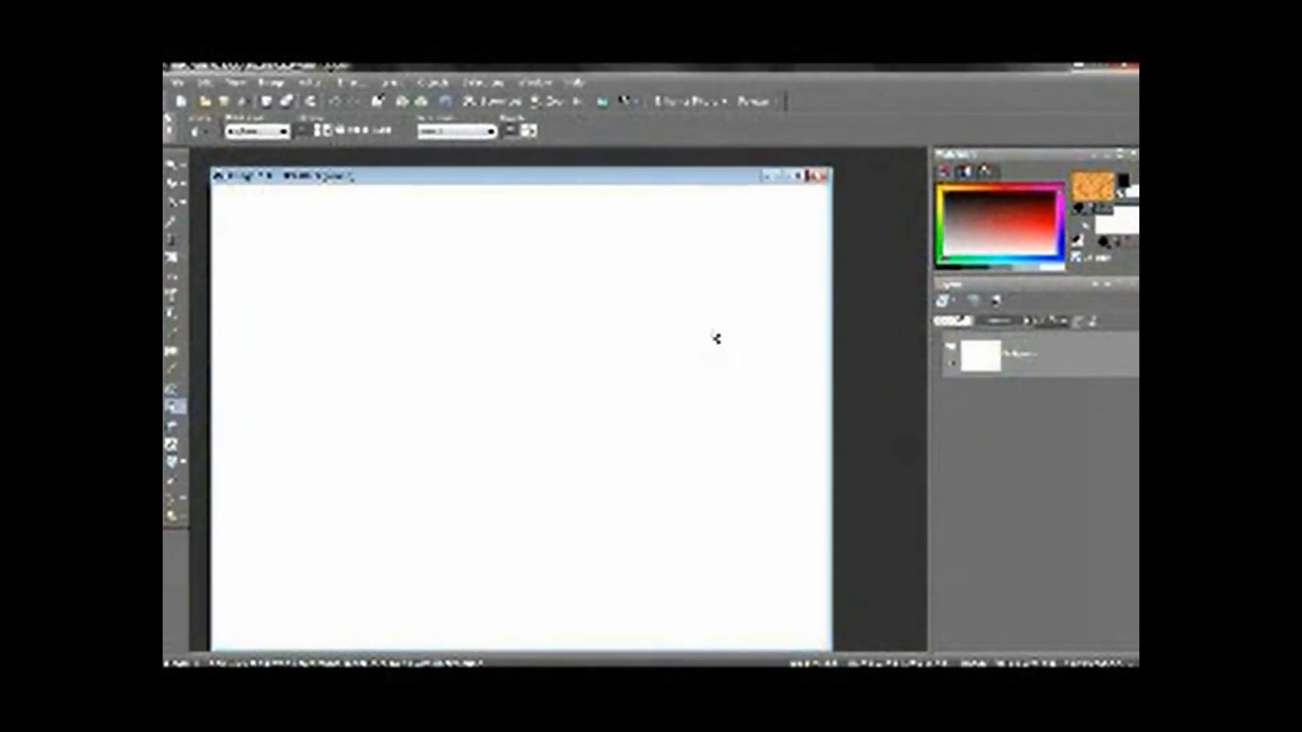
Step: Flood-fill the blank image with the Image1 pattern and close it without saving
click(501, 400)
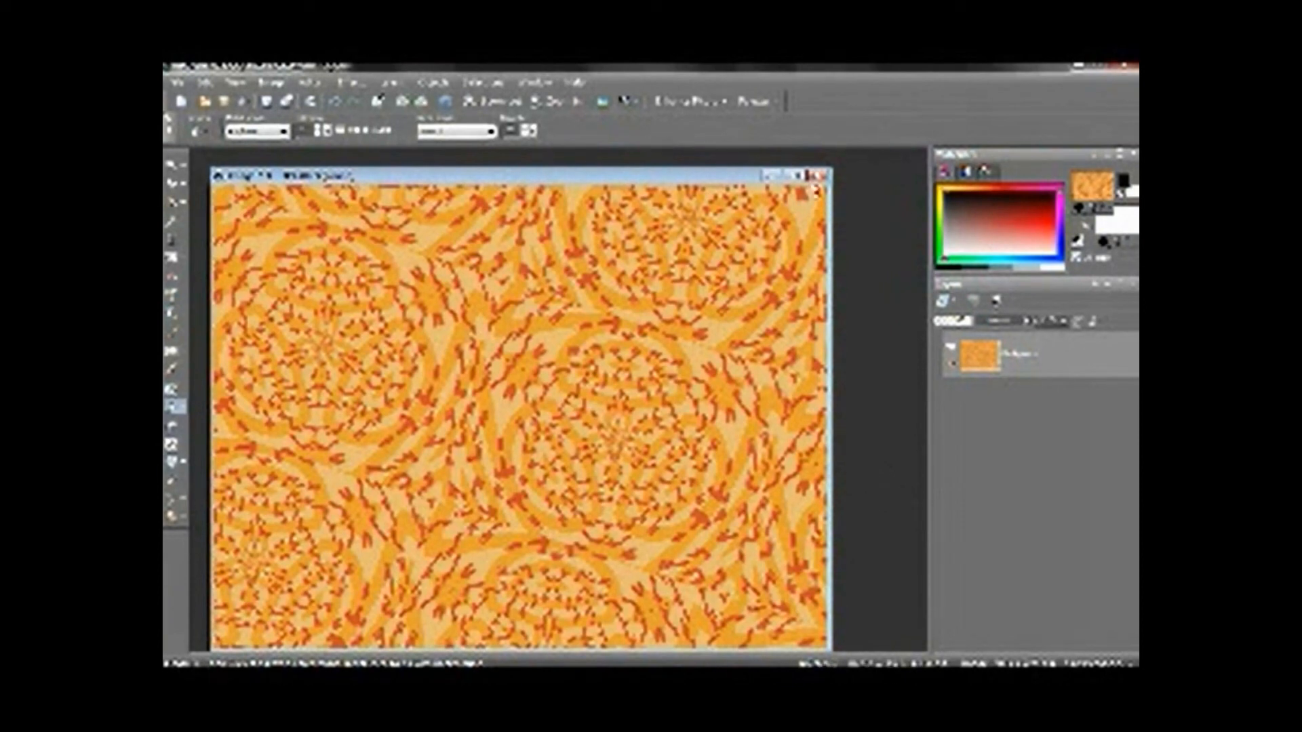
click(821, 175)
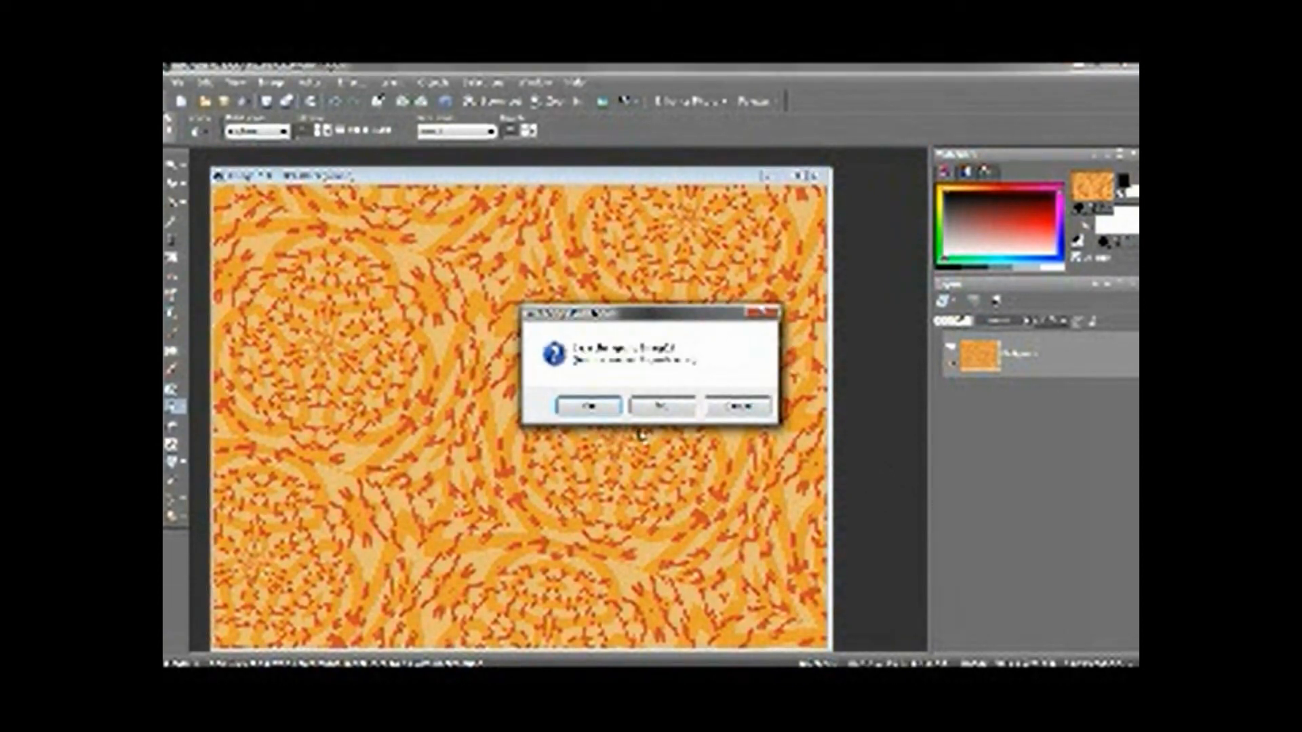
click(659, 406)
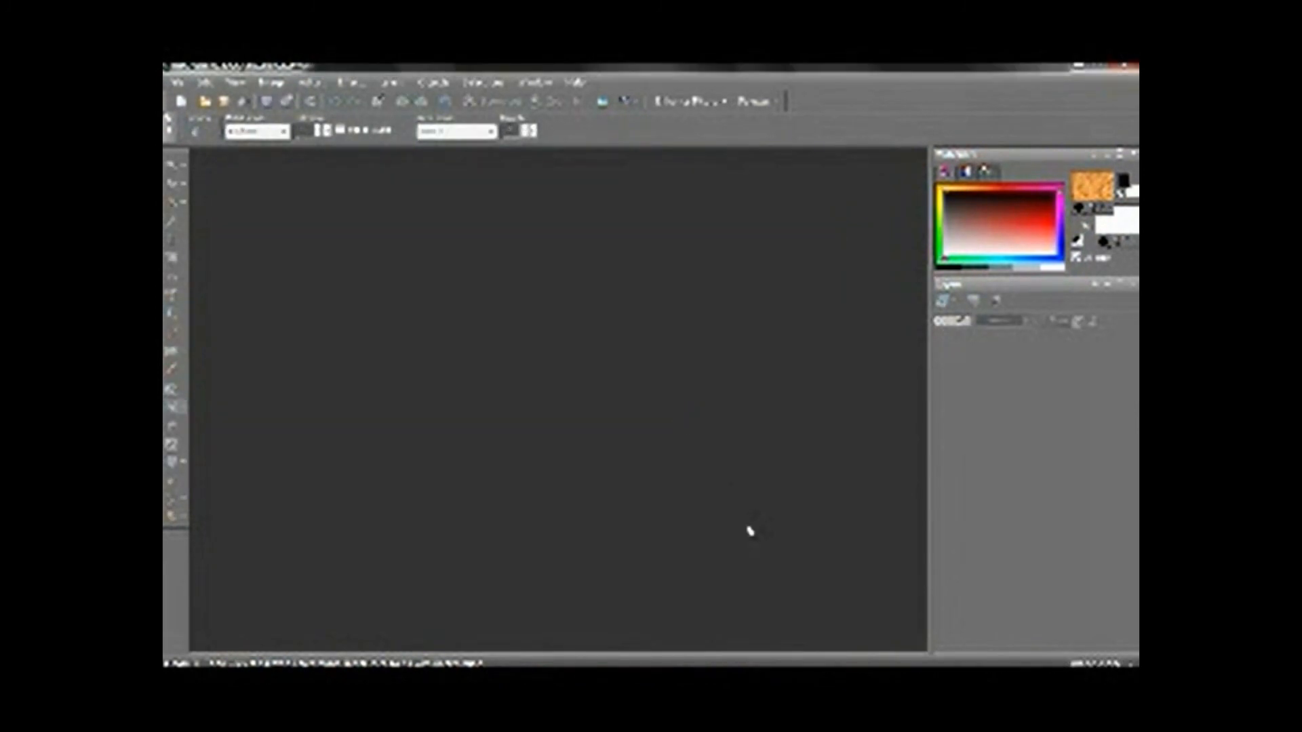